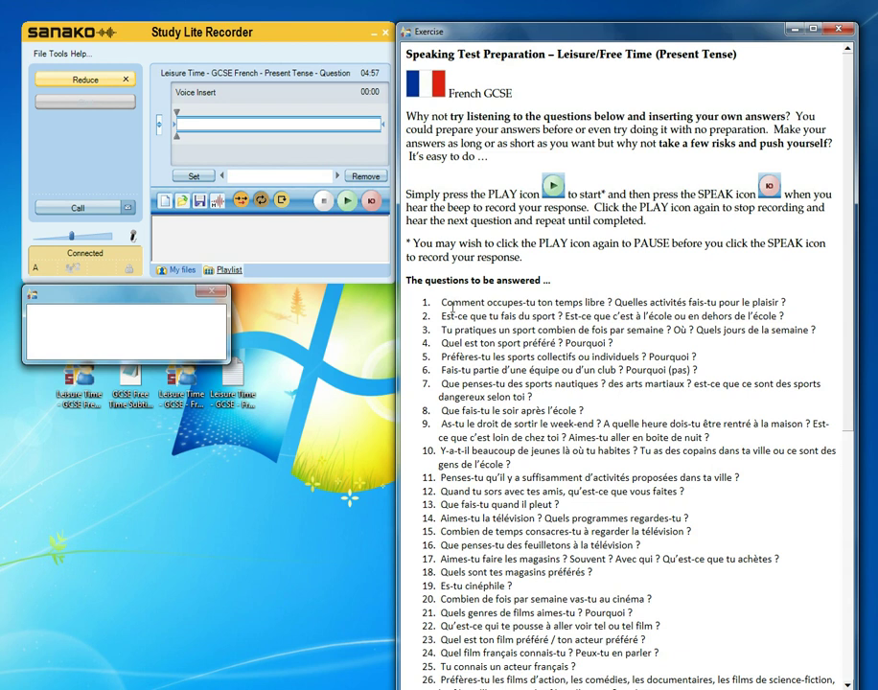
Look through the exercise sheet, play the first French question, record a spoken answer with Voice Insert and stop the recording.
drag(848, 293, 847, 518)
scroll(630, 415, up, 10)
click(348, 204)
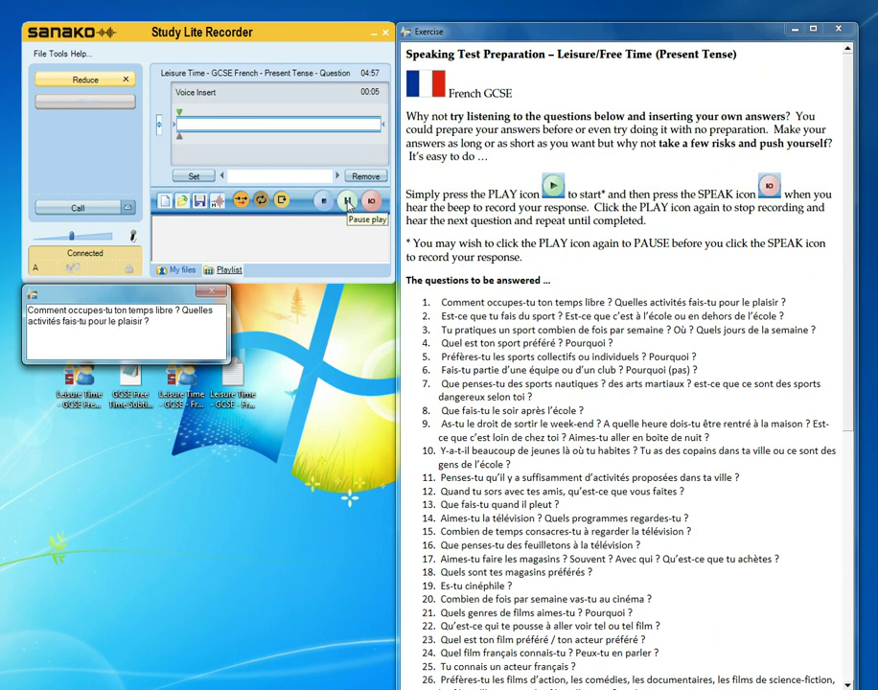
click(373, 208)
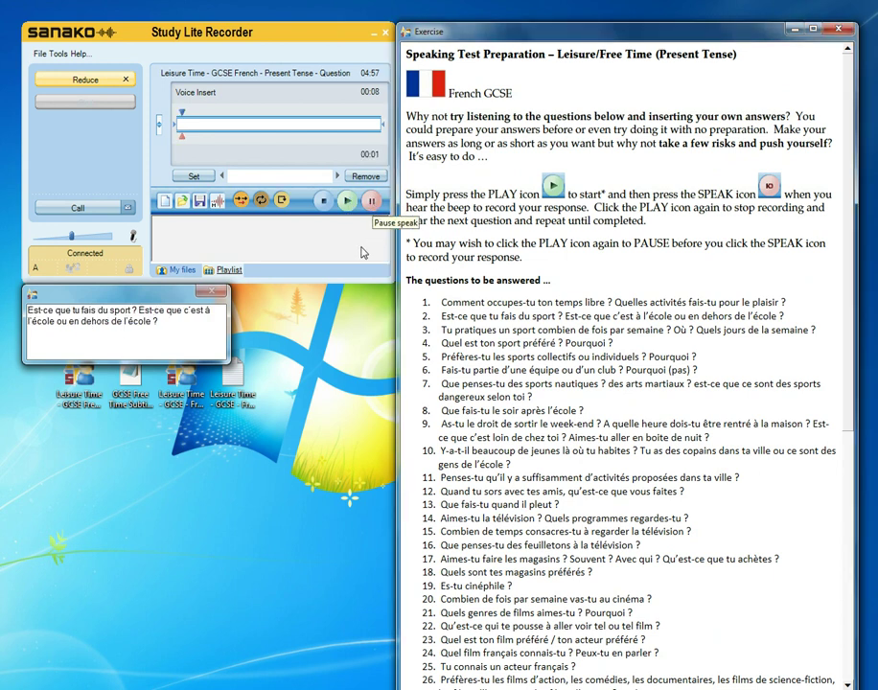
click(326, 203)
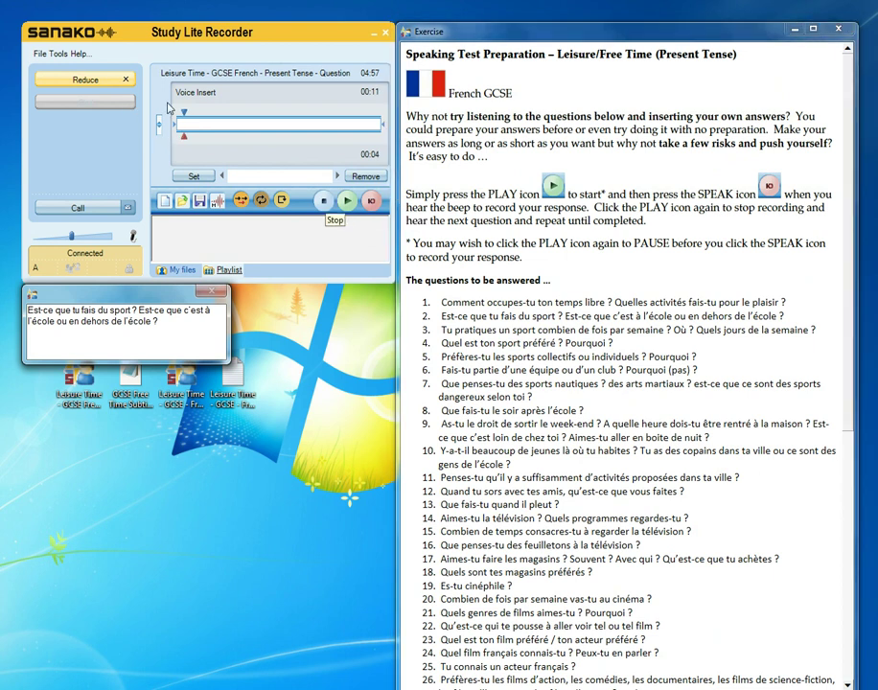
Toggle the AudioGraph view off and on to redraw the waveforms, and play back the start of the recording with the inserted answer.
click(217, 202)
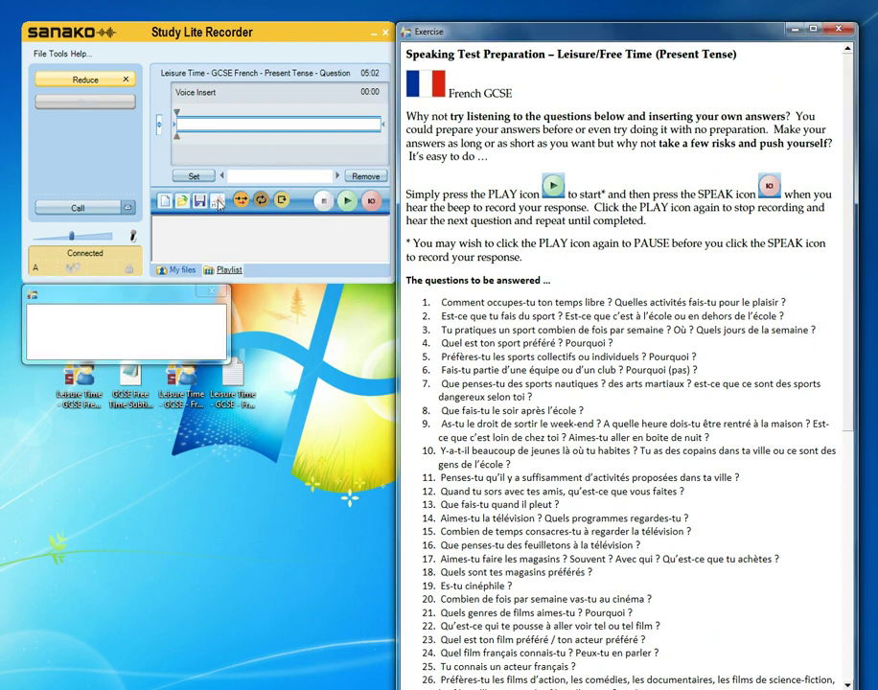
click(219, 203)
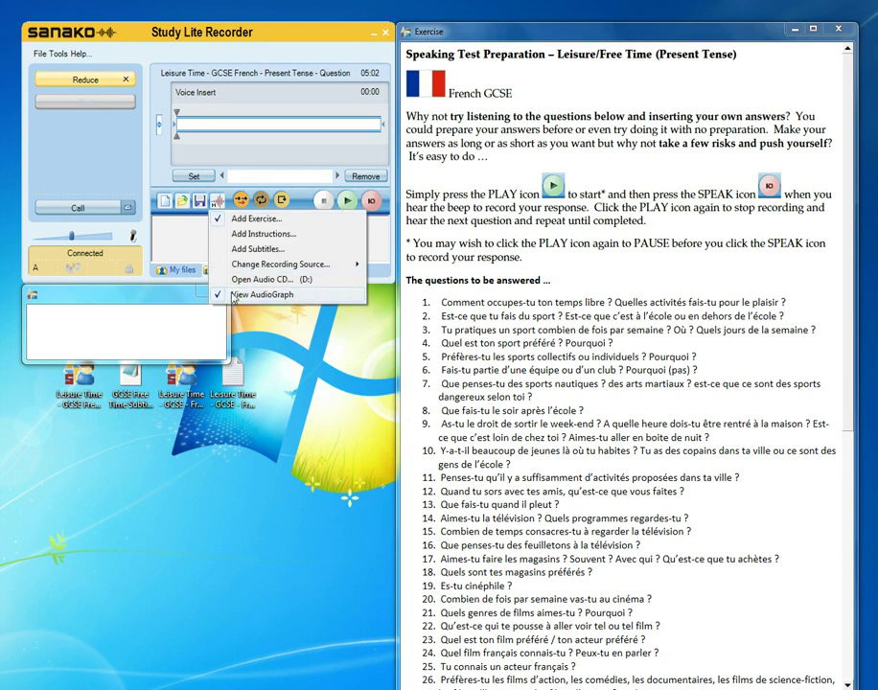
click(232, 296)
click(218, 202)
click(229, 295)
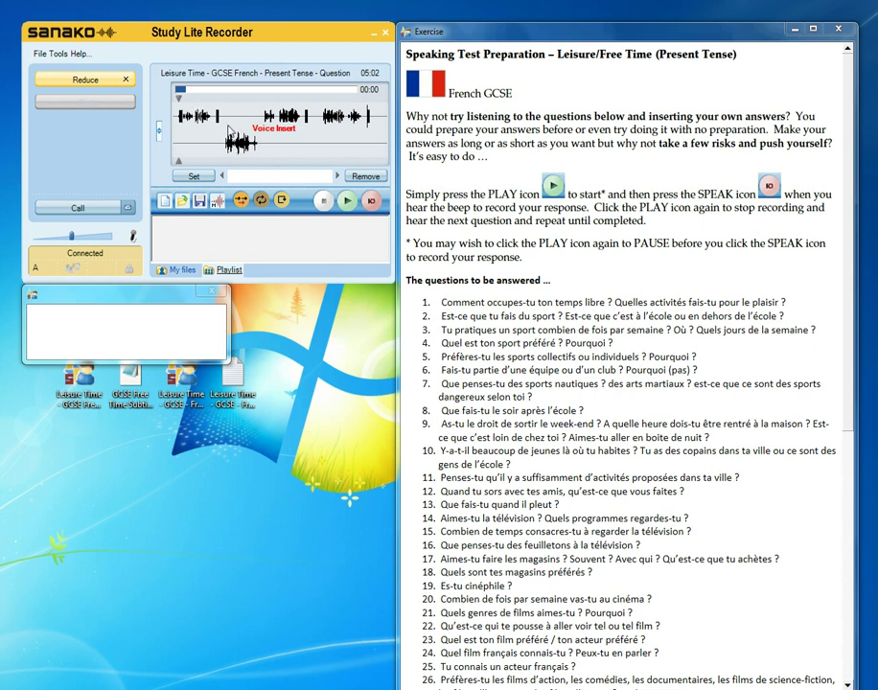
click(348, 202)
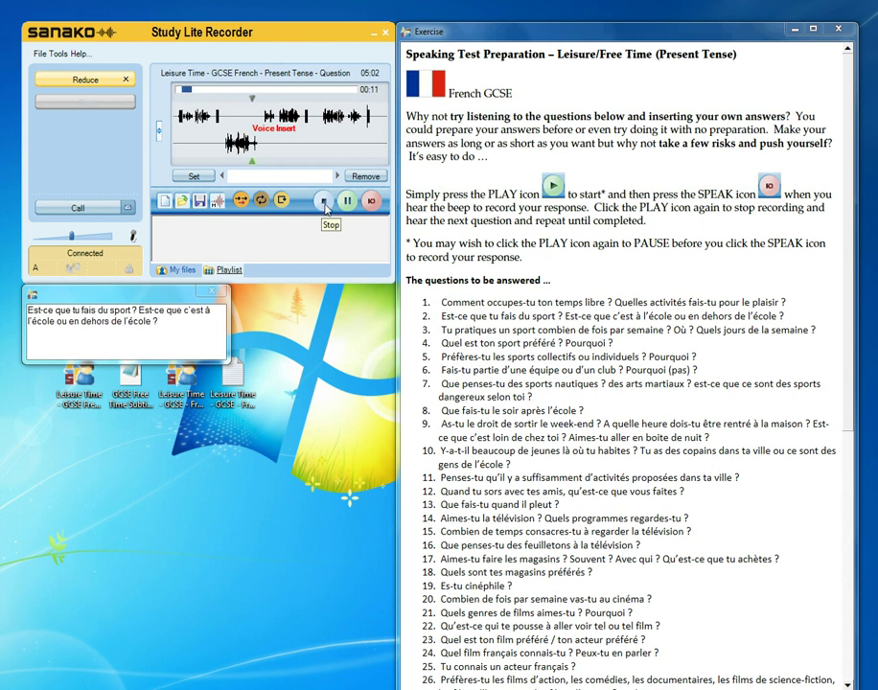
click(326, 209)
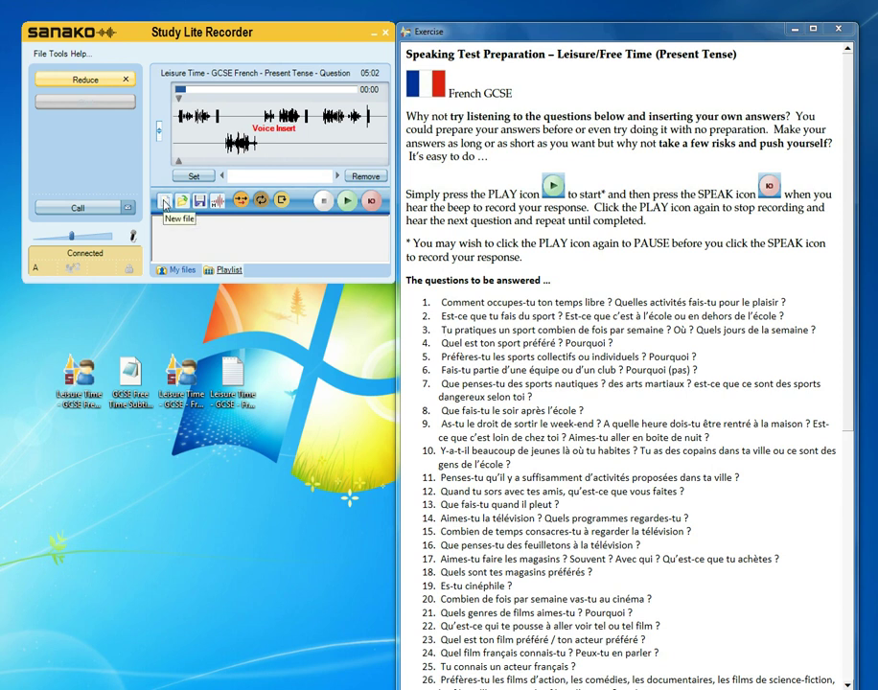
Start a new blank recorder file and open the Leisure Time questions text file beside the recorder.
click(165, 204)
click(233, 172)
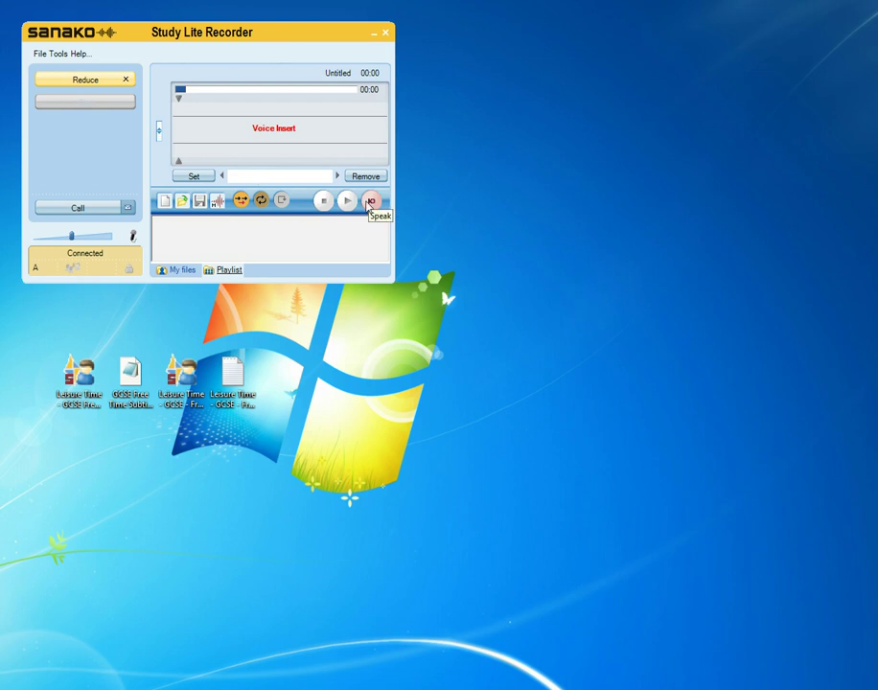
double_click(232, 374)
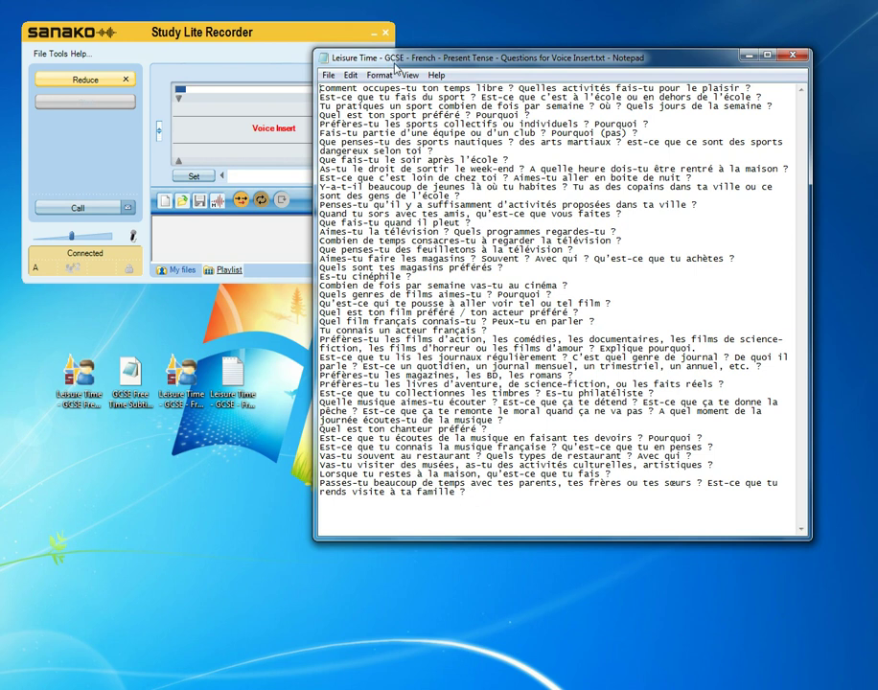
drag(394, 63, 473, 42)
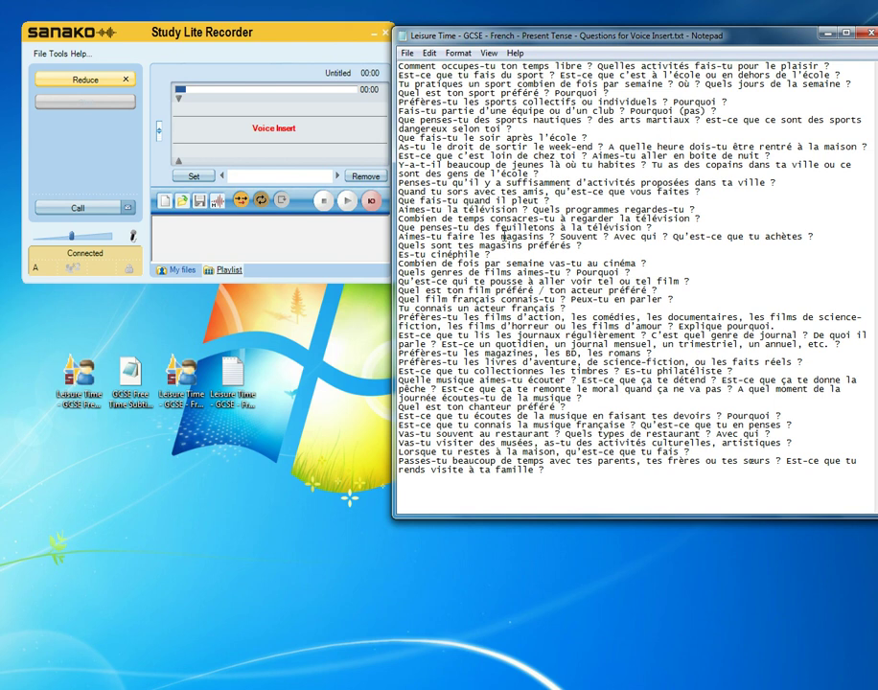
Load the Leisure Time GCSE French questions audio from the desktop into the recorder and close the text file.
drag(178, 380, 204, 108)
click(869, 34)
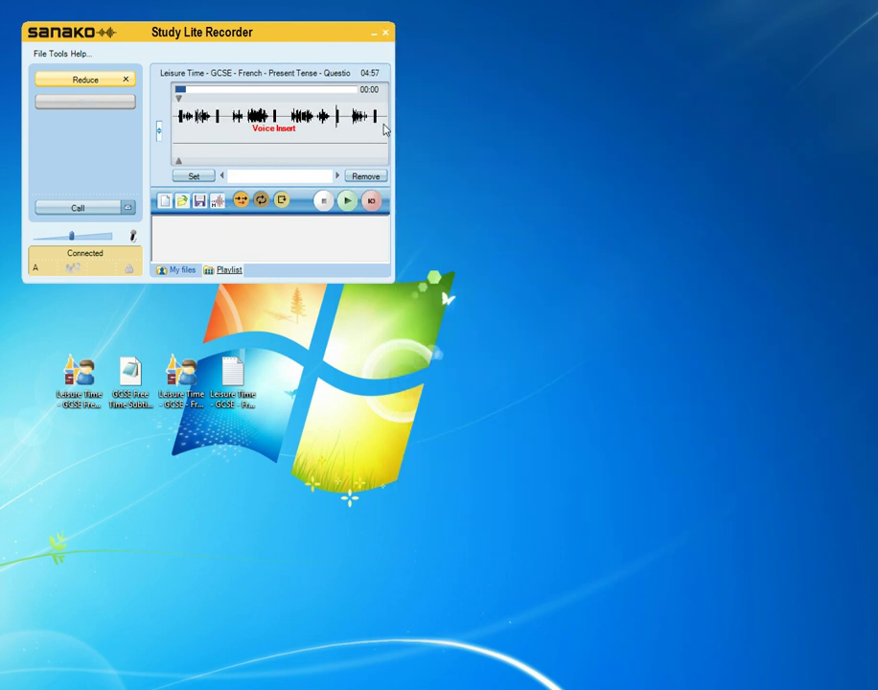
Open the Leisure Time questions text and GCSE Free Time Subtitles.SRT and compare the plain questions with the timed subtitles.
double_click(235, 381)
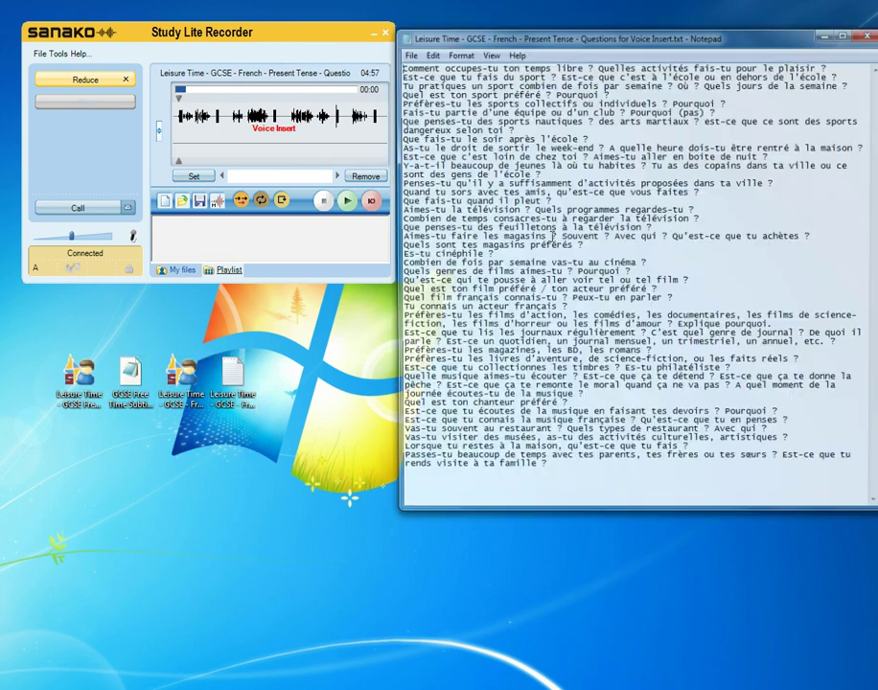
double_click(131, 378)
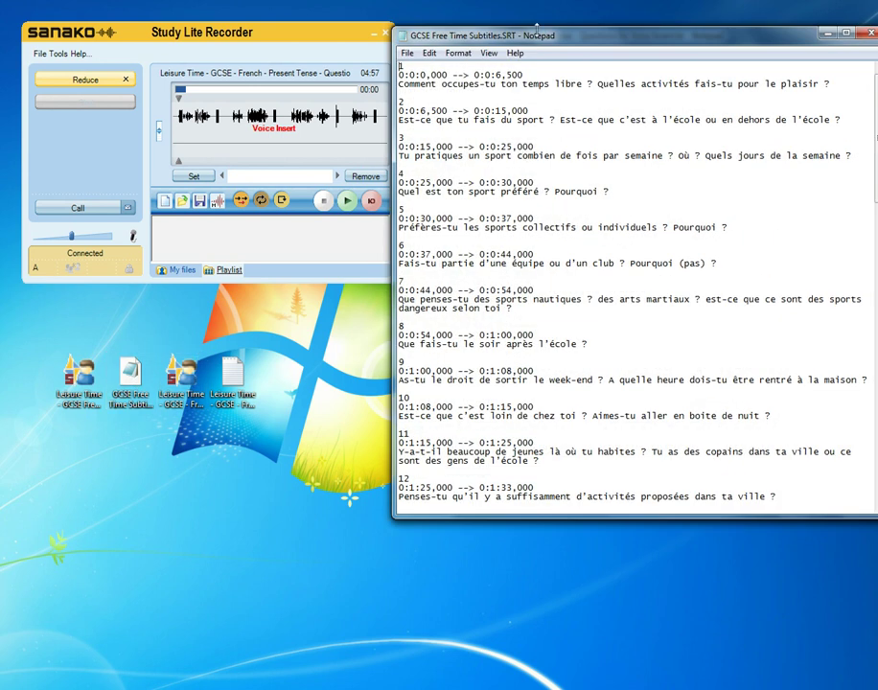
drag(541, 43, 299, 149)
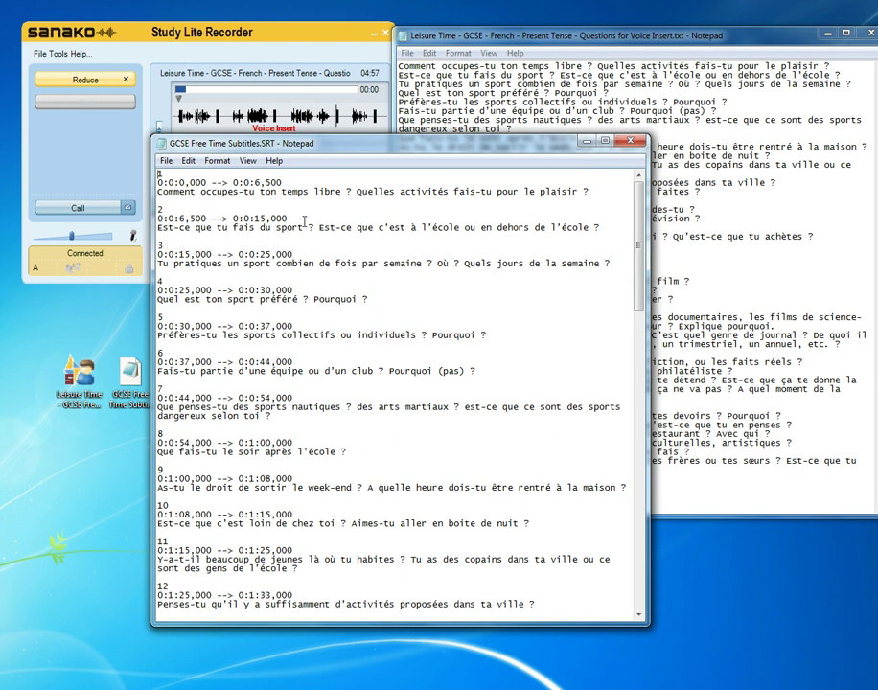
click(441, 100)
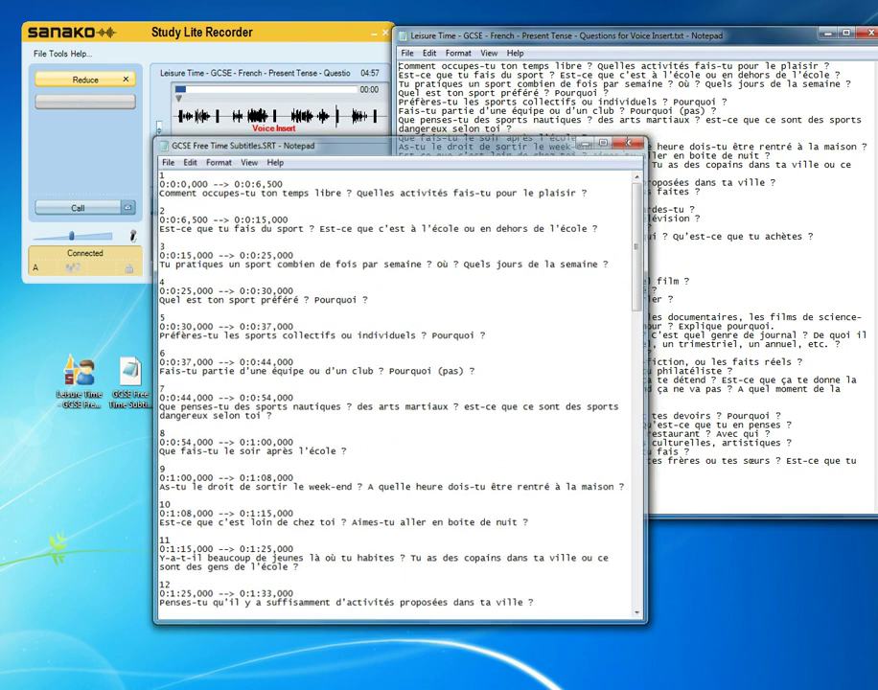
Add subtitles to the recording by importing GCSE Free Time Subtitles.SRT, and apply them.
click(219, 200)
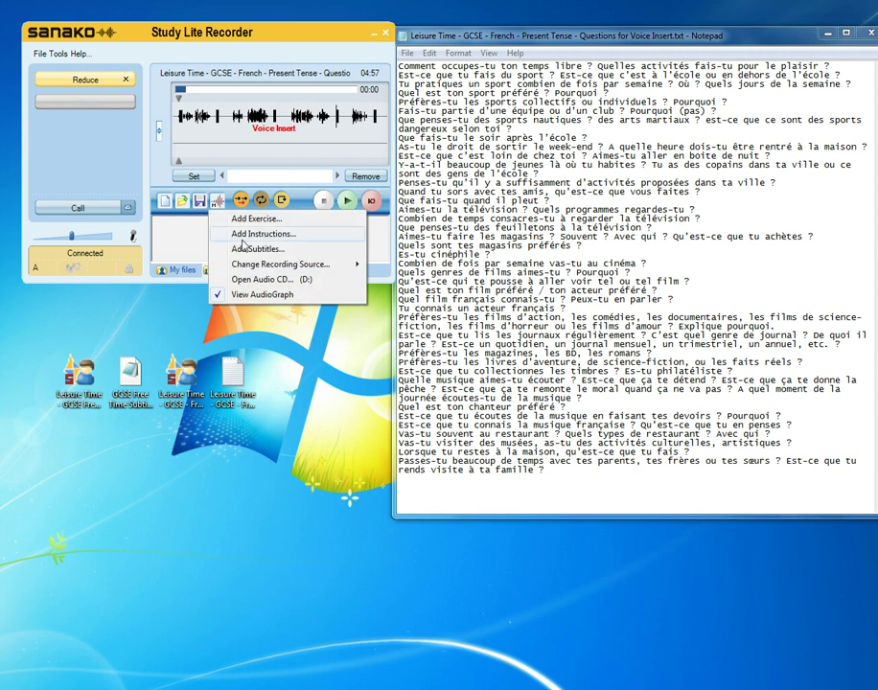
click(241, 251)
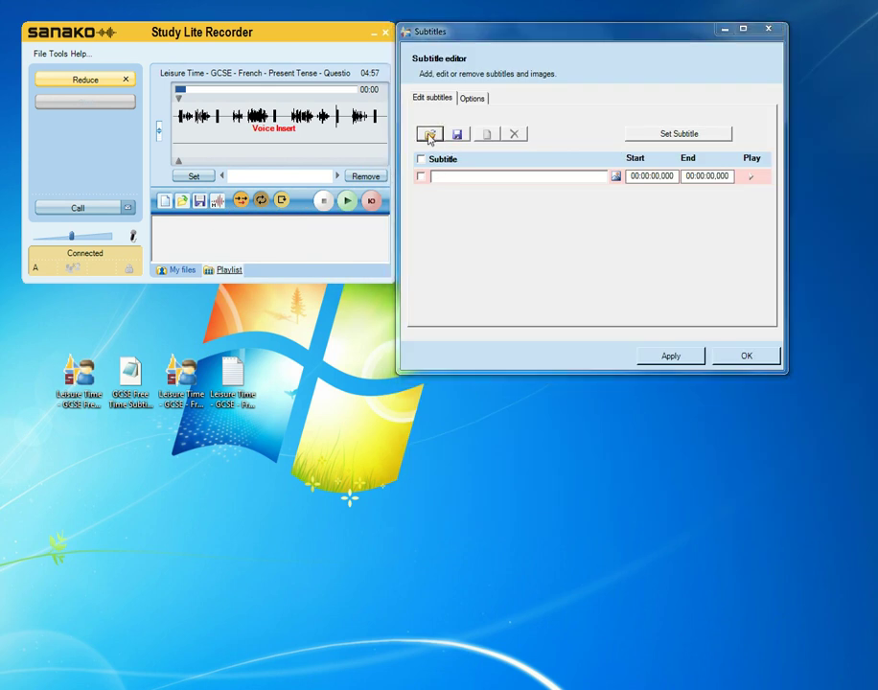
click(428, 134)
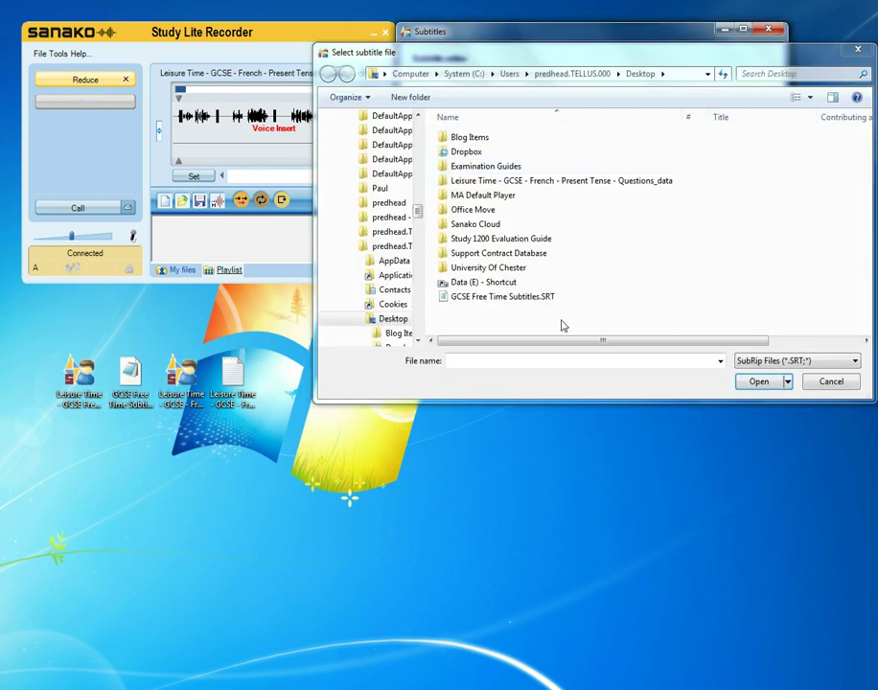
click(496, 299)
click(758, 382)
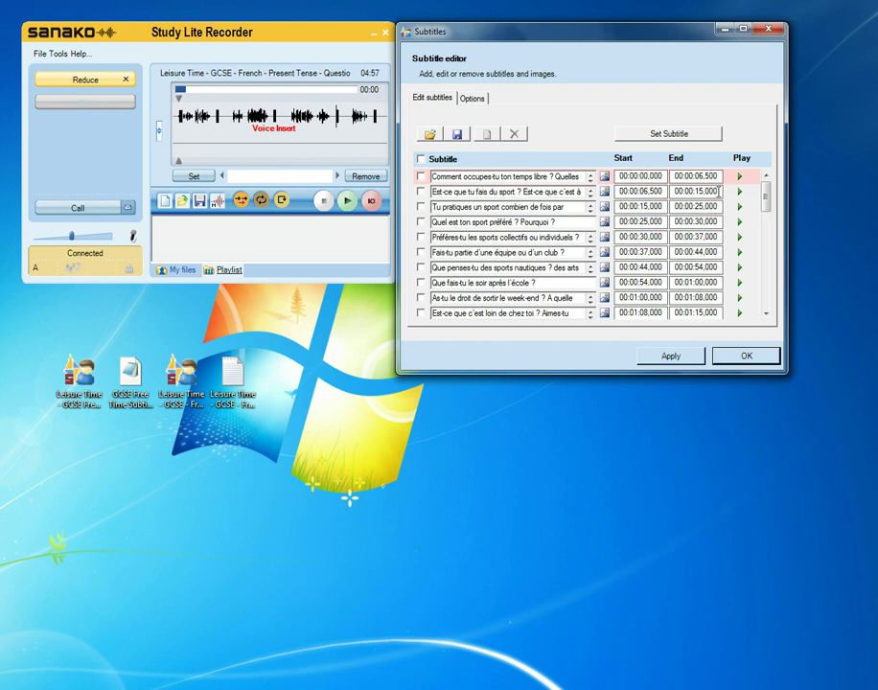
click(654, 359)
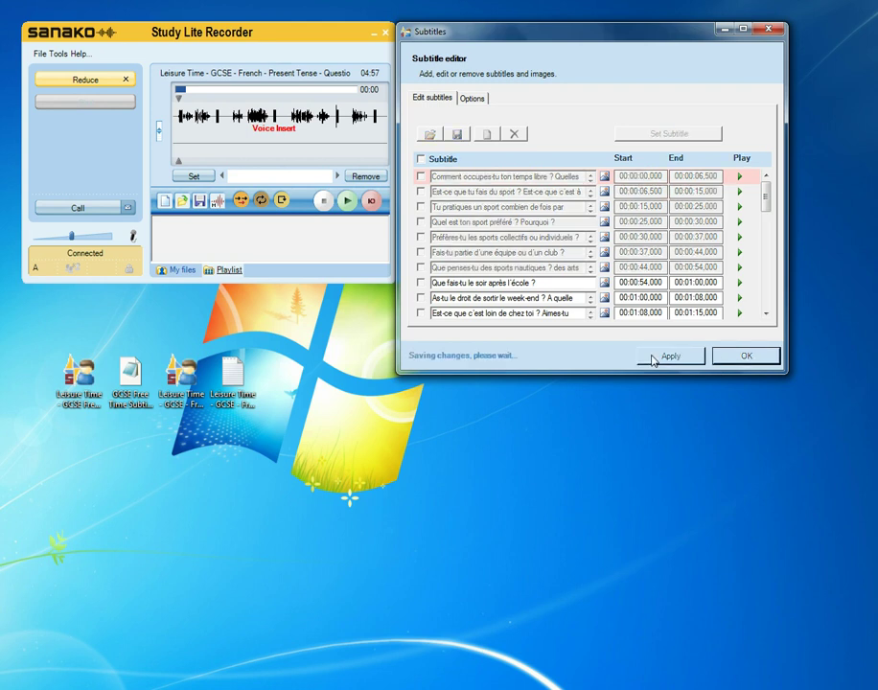
click(738, 357)
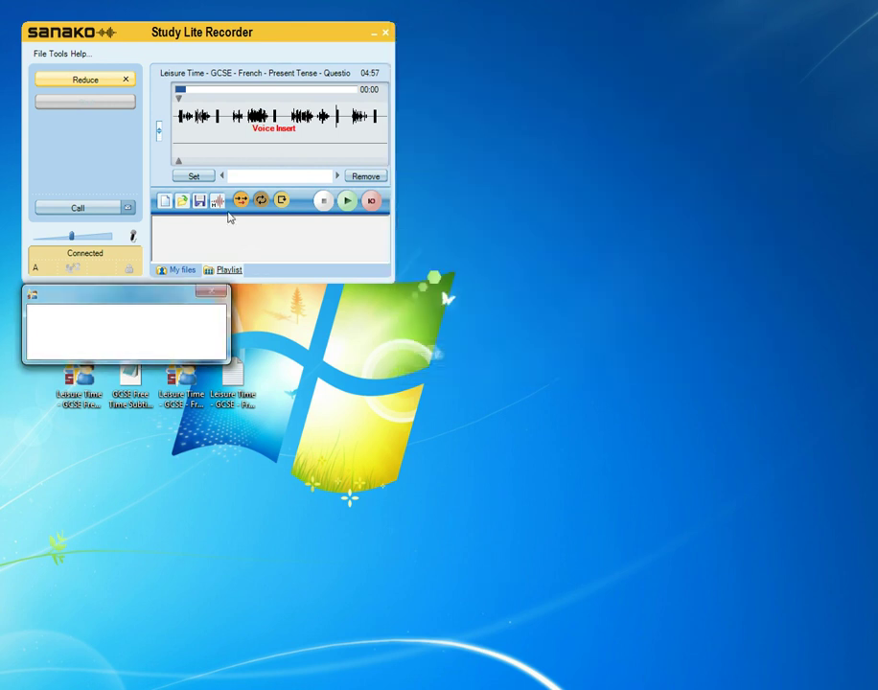
Add an empty exercise to the recording, then switch to Word and copy all the contents of Speaking Test Preparation.docx.
click(217, 200)
click(236, 222)
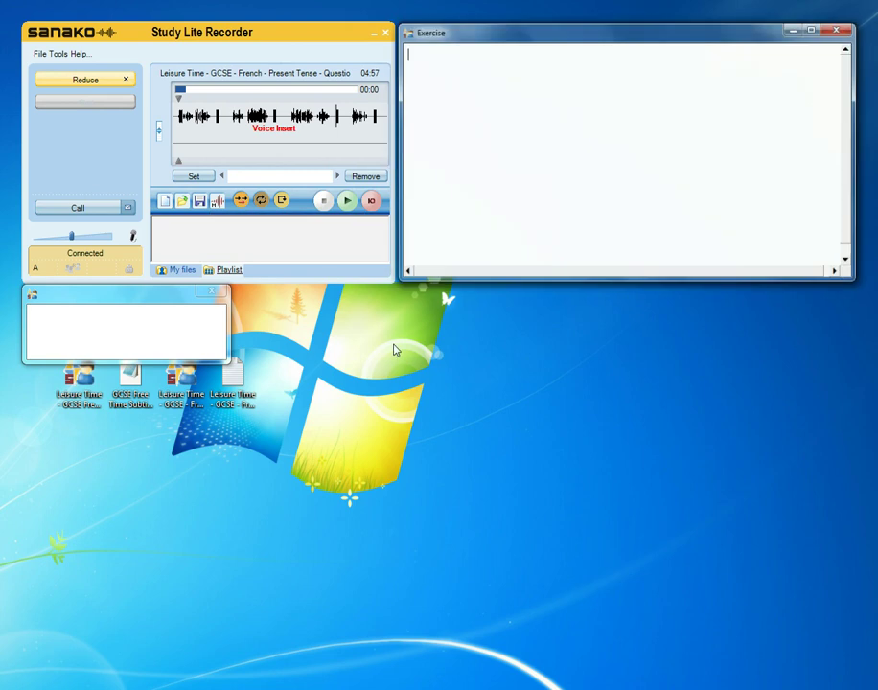
key(alt+Tab)
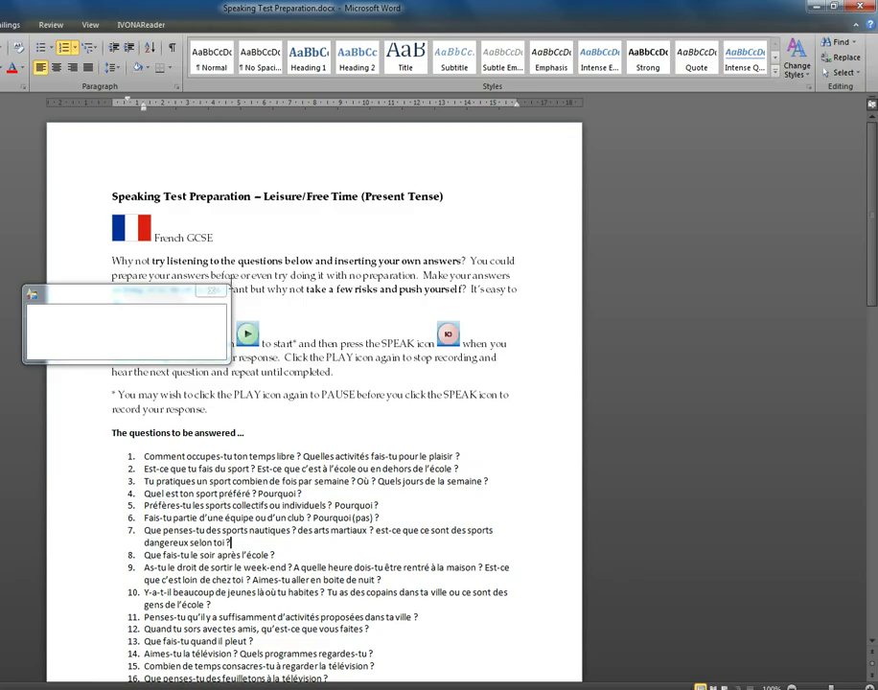
key(ctrl+a)
right_click(339, 434)
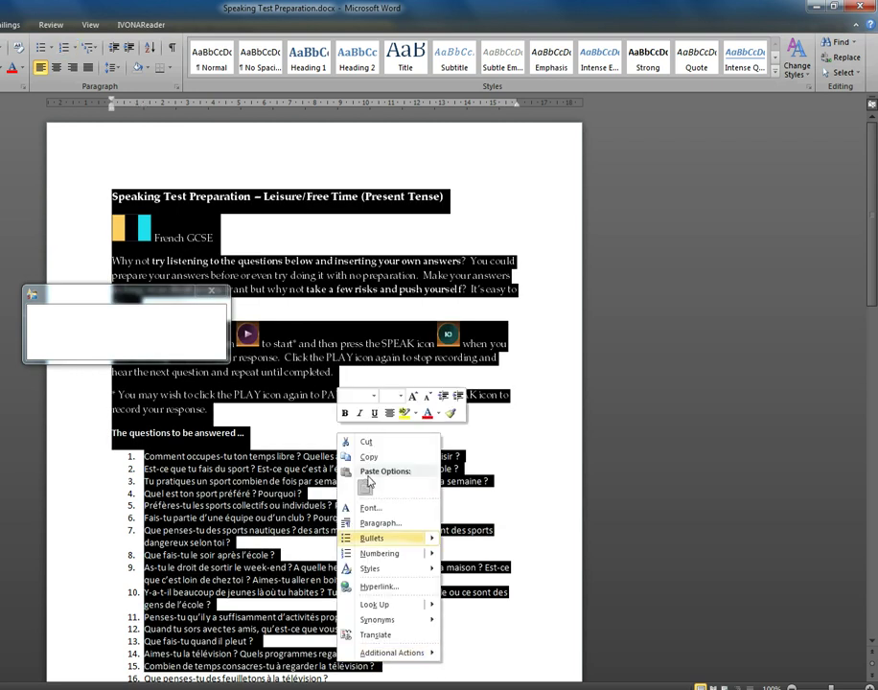
click(368, 458)
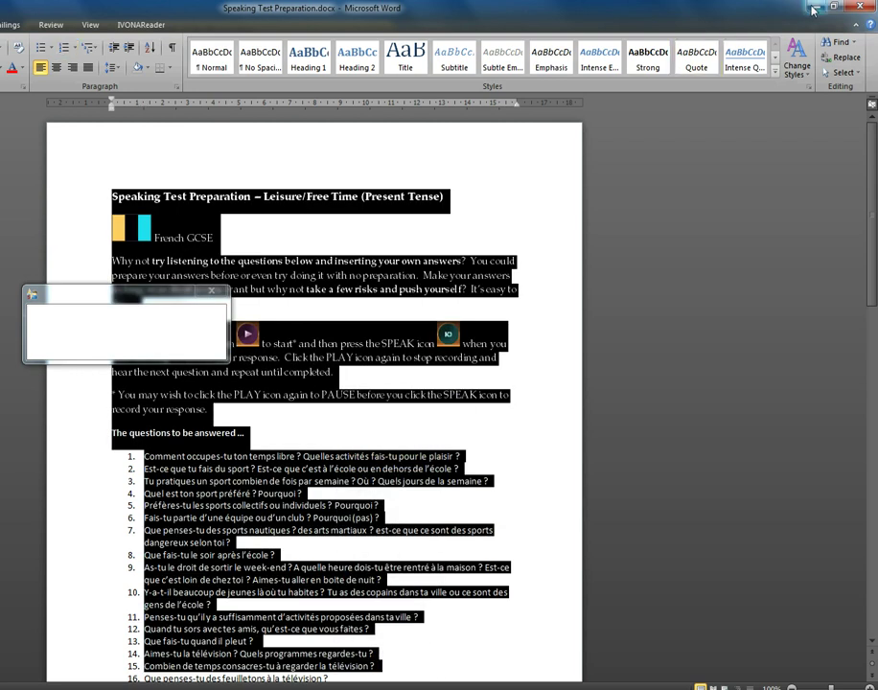
Return to the recorder, paste the copied content into the Exercise window and enlarge the window downwards to show the question list.
click(811, 8)
right_click(488, 81)
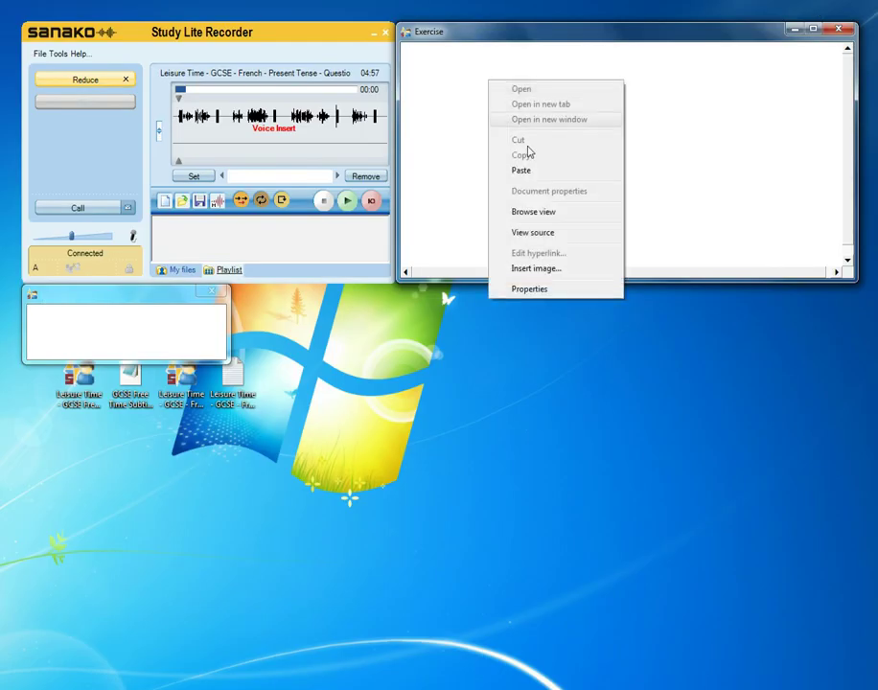
click(529, 171)
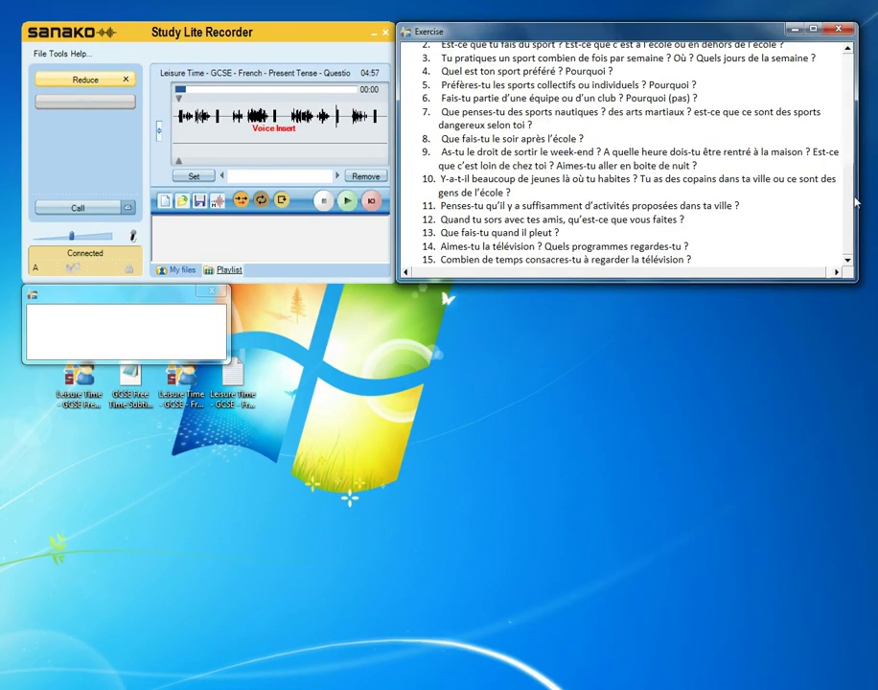
scroll(857, 202, up, 10)
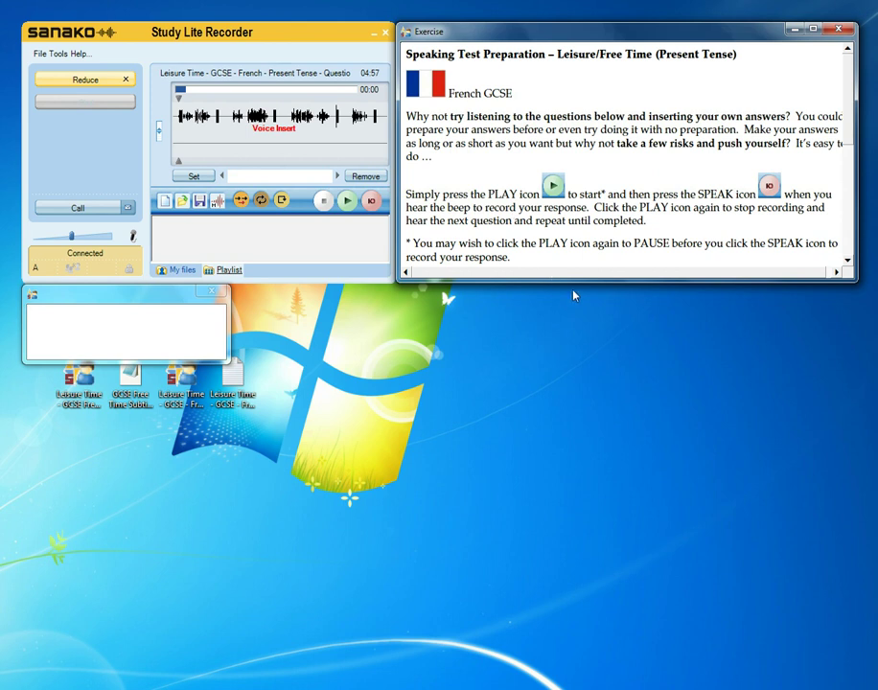
drag(578, 279, 578, 631)
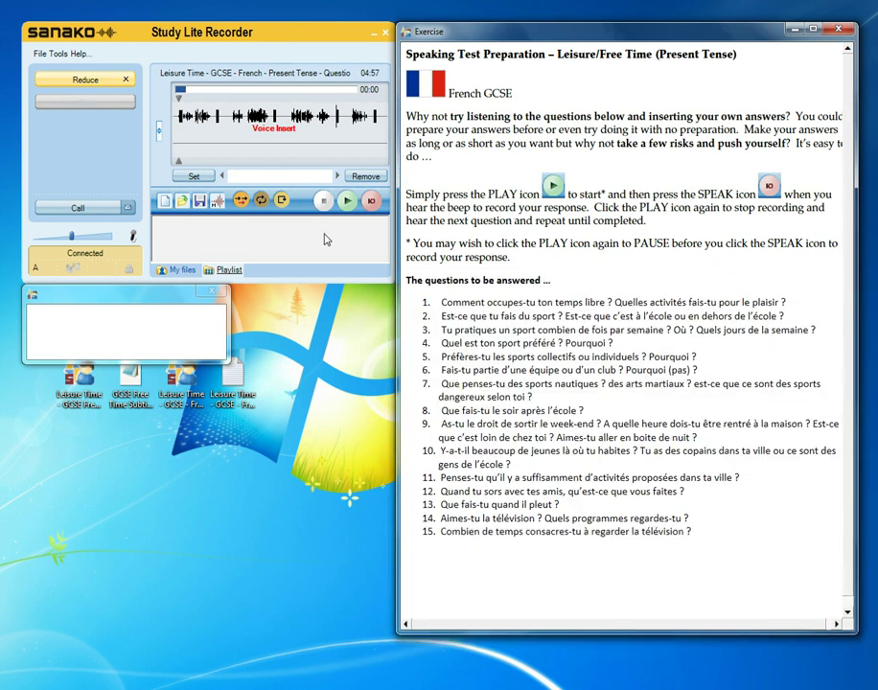
Play the opening of the recording to check that its subtitles appear, and stop playback.
click(343, 201)
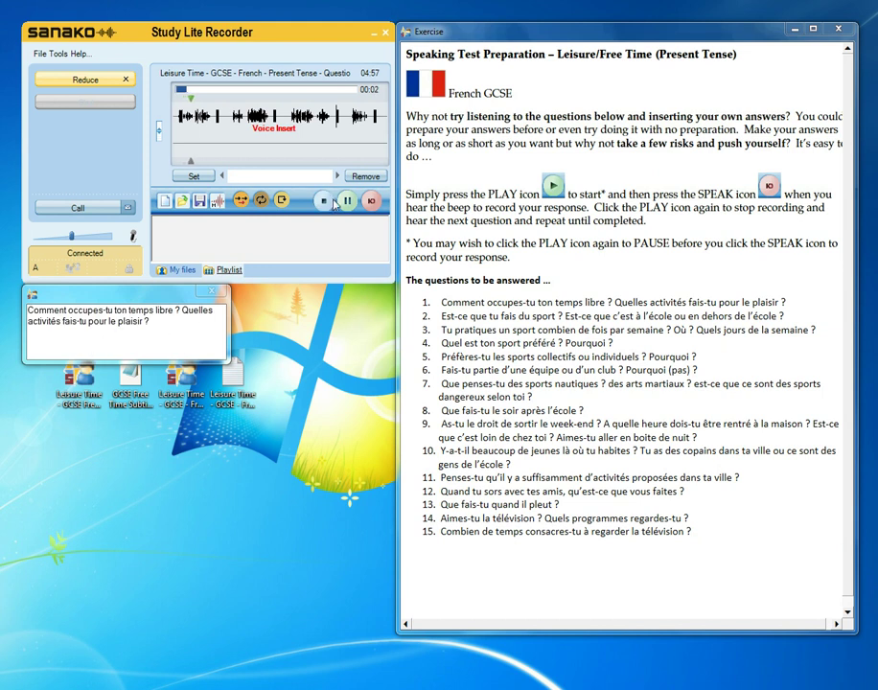
click(347, 203)
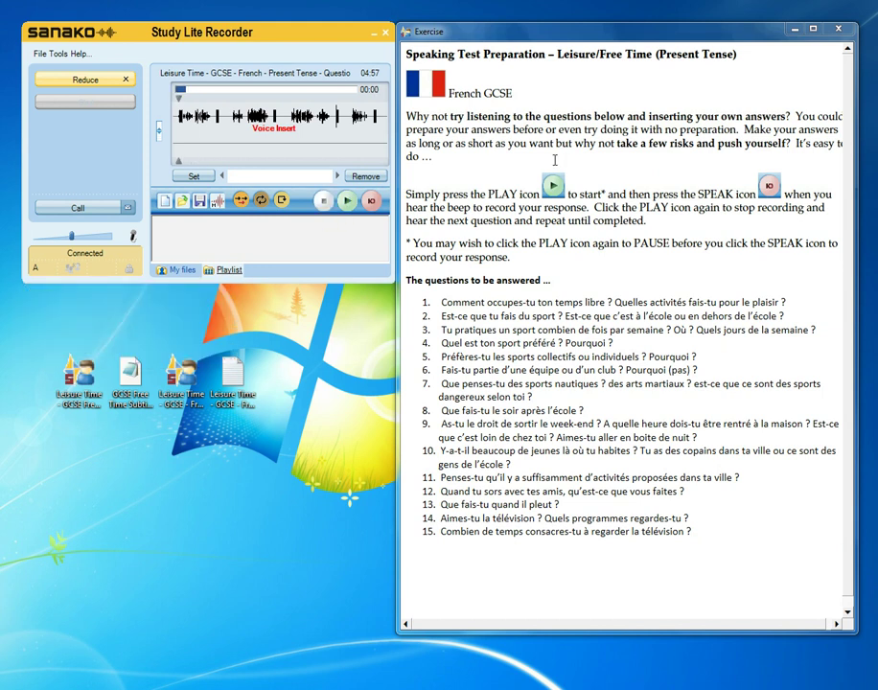
Save the recording with its subtitles and exercise as a Sanako MFF file named "GCSE french leisure" in Study files.
click(42, 55)
click(50, 115)
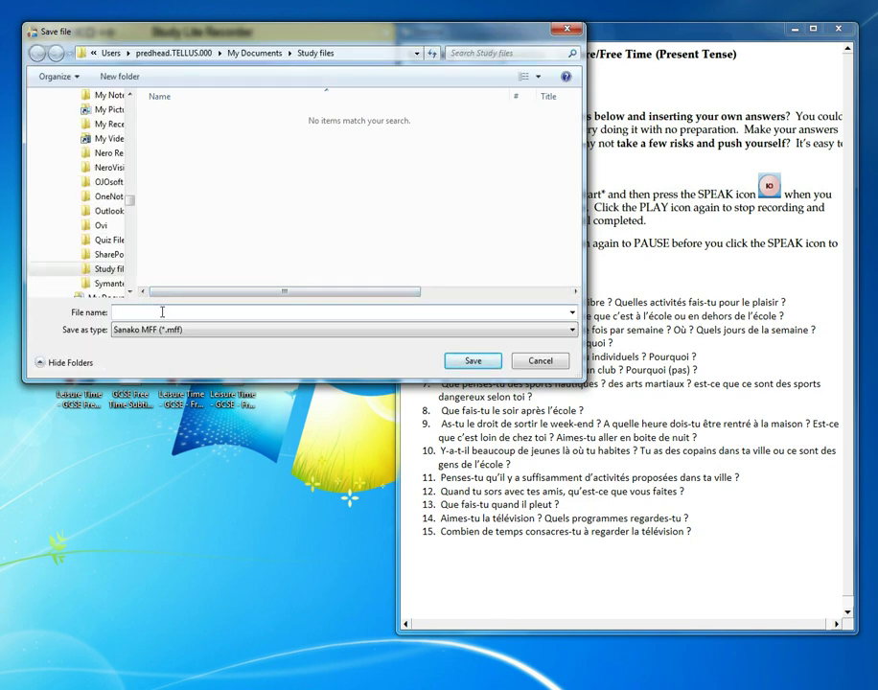
text(GCSE french lesiure)
key(BackSpace)
key(BackSpace)
key(BackSpace)
key(BackSpace)
key(BackSpace)
text(isure)
key(Return)
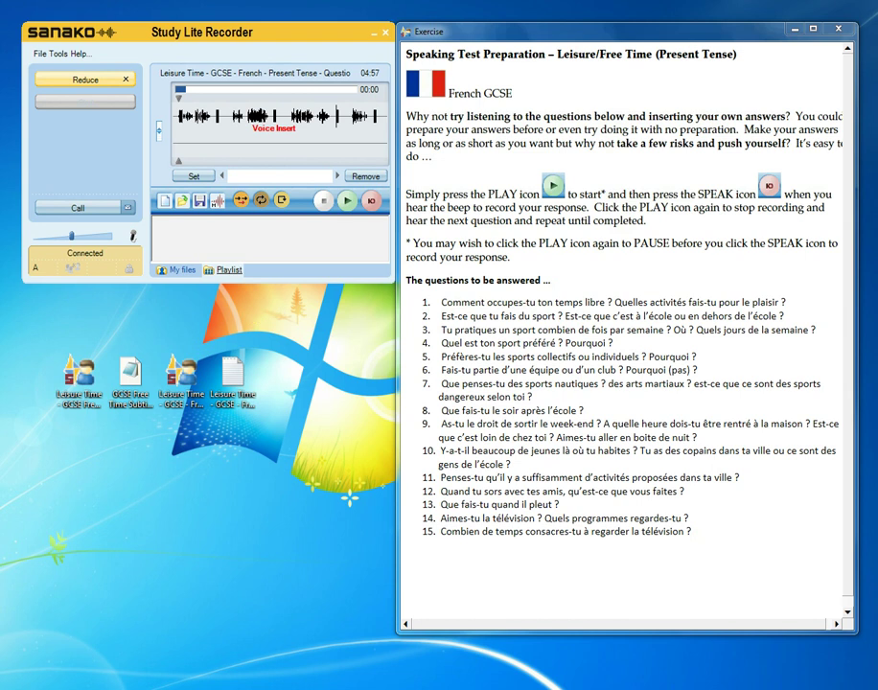